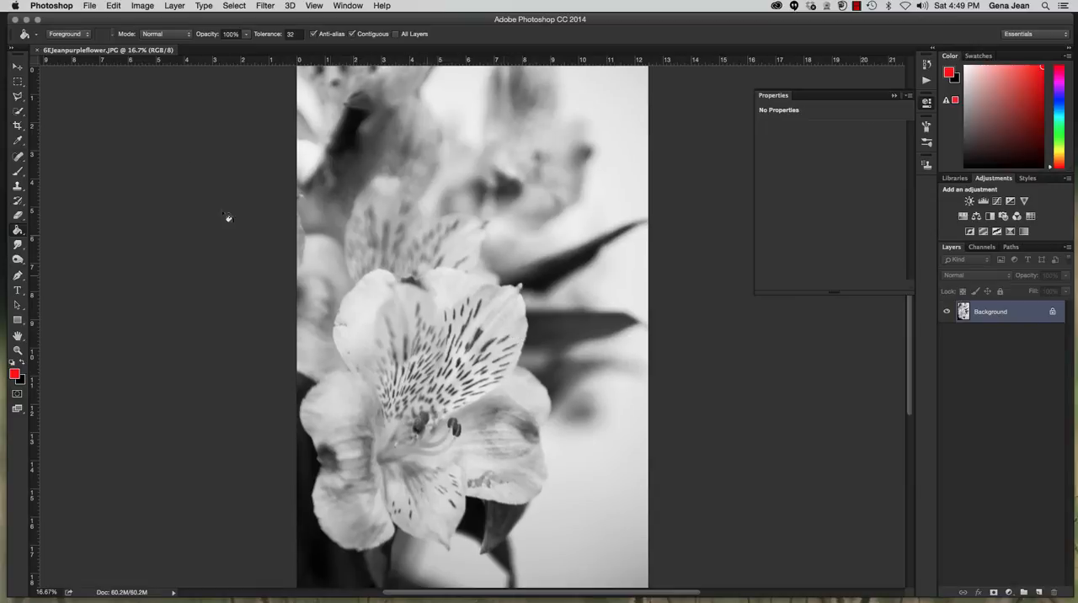
{"action": "left_click", "coordinate": [145, 6]}
{"action": "mouse_move", "coordinate": [147, 21]}
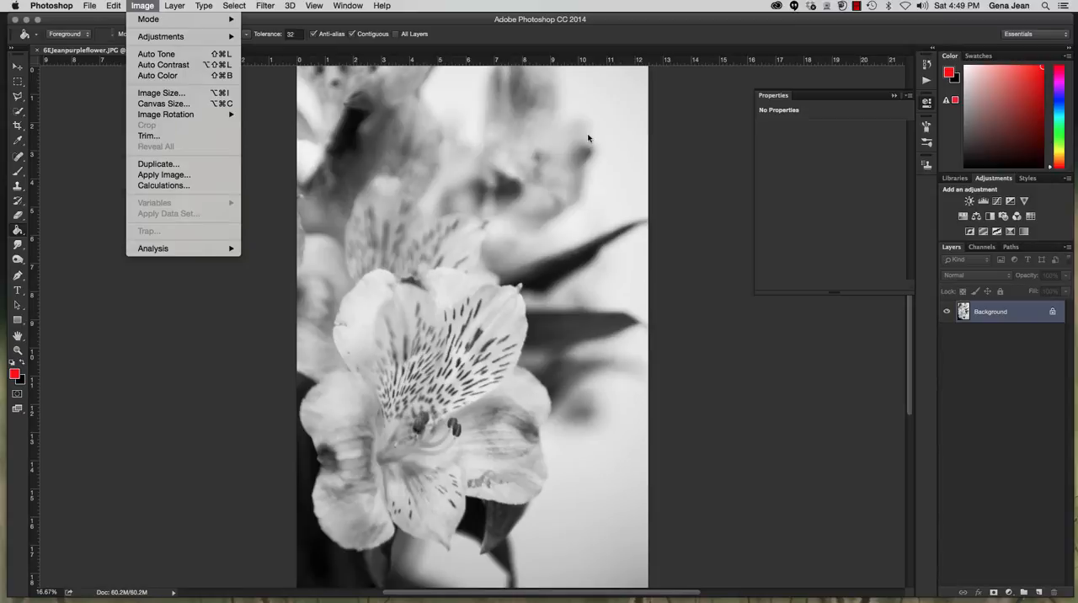
{"action": "left_click", "coordinate": [646, 55]}
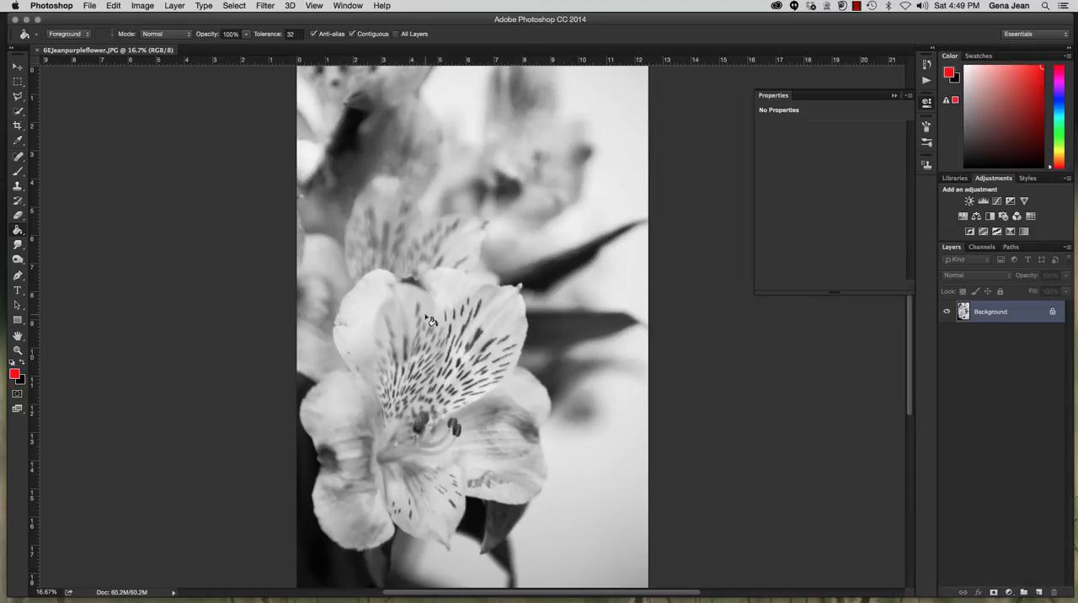
Duplicate the Background layer and select the large front flower on the copy with the Quick Selection tool.
{"action": "left_click", "coordinate": [18, 111]}
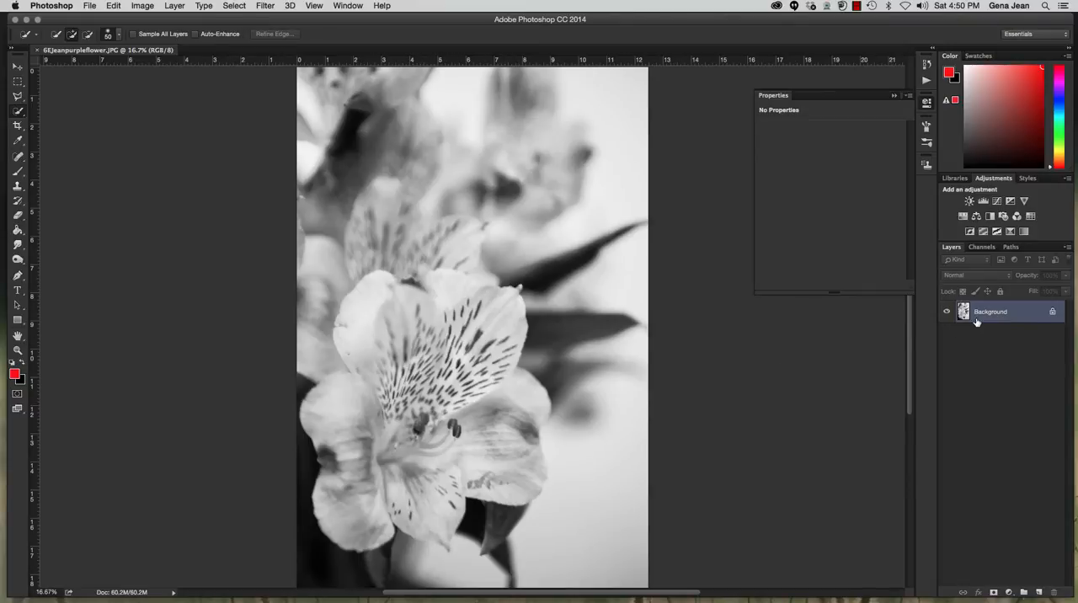
{"action": "key", "text": "super+j"}
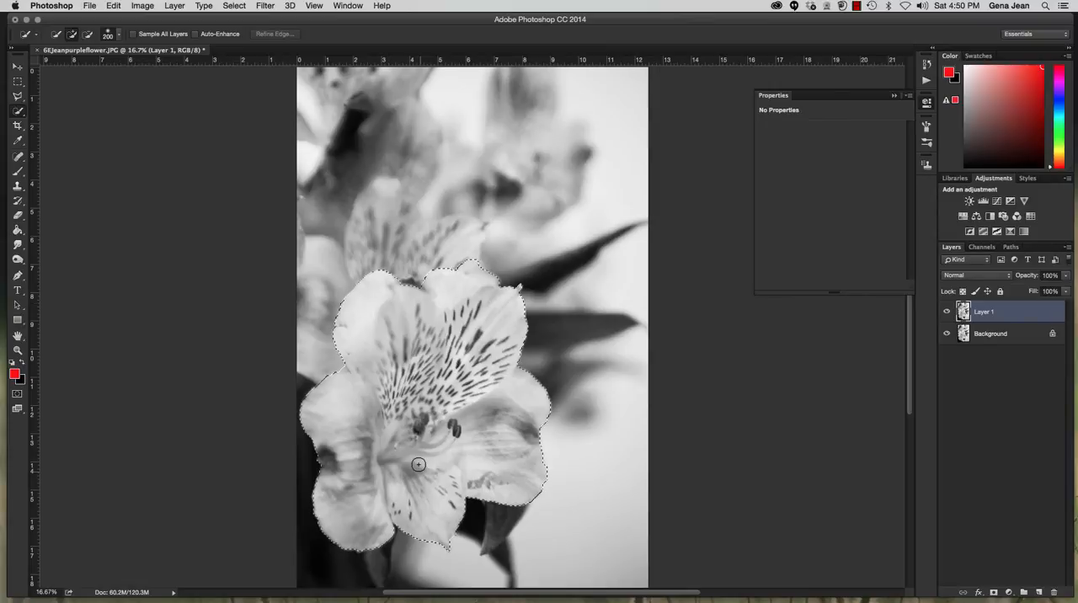
{"action": "left_click_drag", "start_coordinate": [419, 465], "coordinate": [430, 447]}
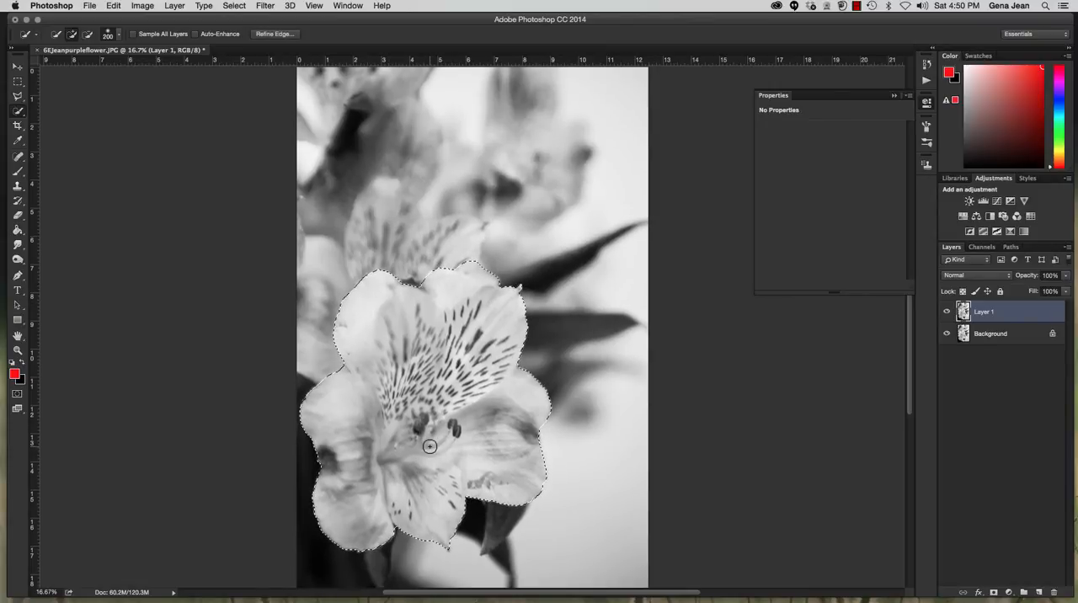
Refine the flower selection along the petal edges with a smaller Quick Selection brush of size 60.
{"action": "key", "text": "bracketleft"}
{"action": "key", "text": "bracketleft"}
{"action": "key", "text": "bracketleft"}
{"action": "key", "text": "bracketleft"}
{"action": "key", "text": "bracketleft"}
{"action": "key", "text": "super+equal"}
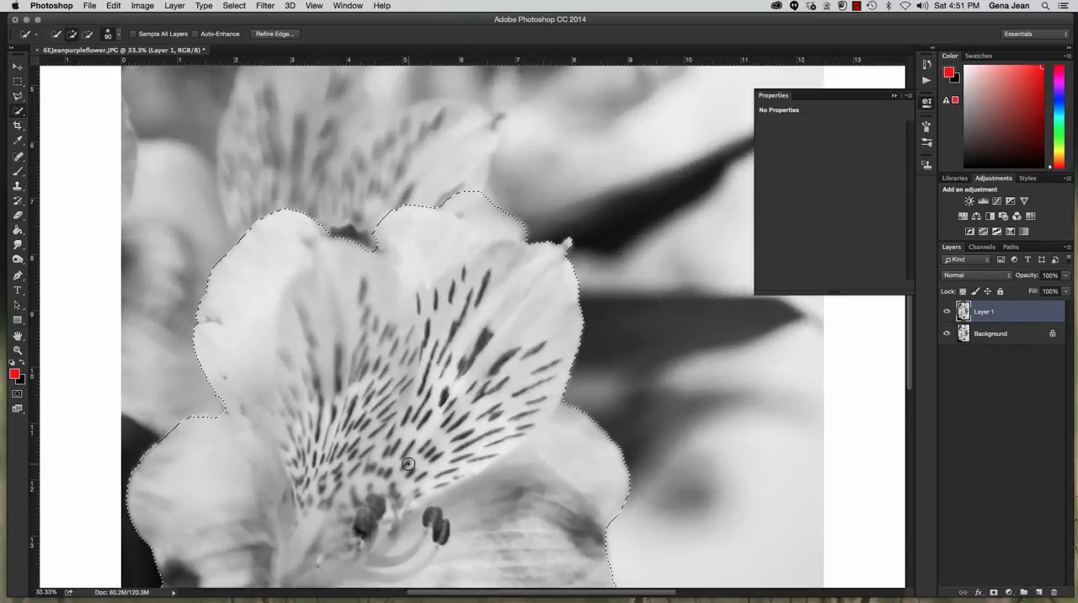
{"action": "key", "text": "bracketleft"}
{"action": "key", "text": "bracketleft"}
{"action": "key", "text": "bracketleft"}
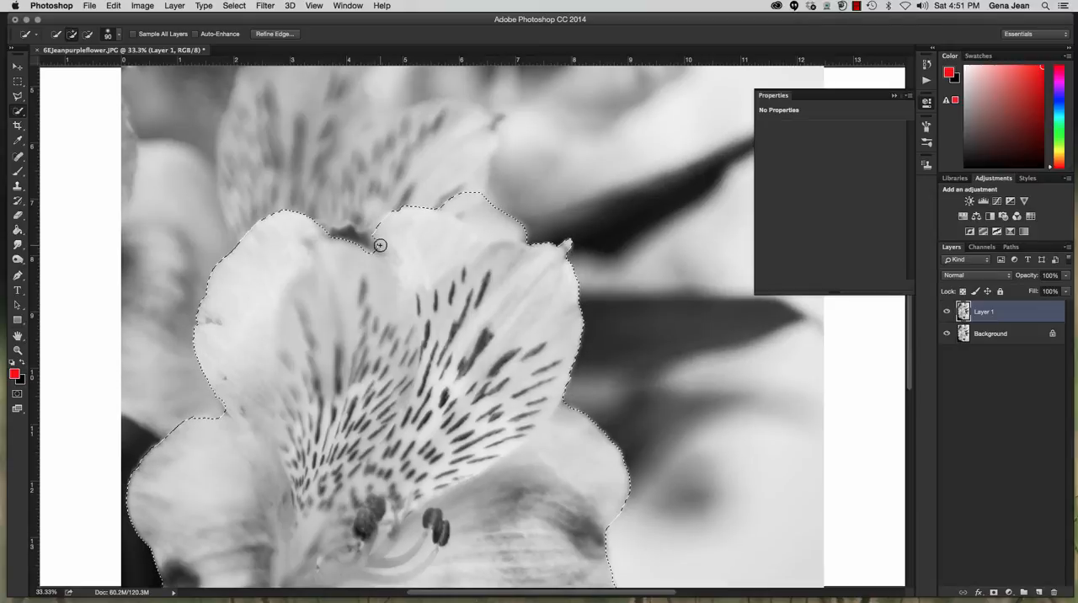
{"action": "key", "text": "alt"}
{"action": "left_click_drag", "start_coordinate": [226, 414], "coordinate": [233, 415]}
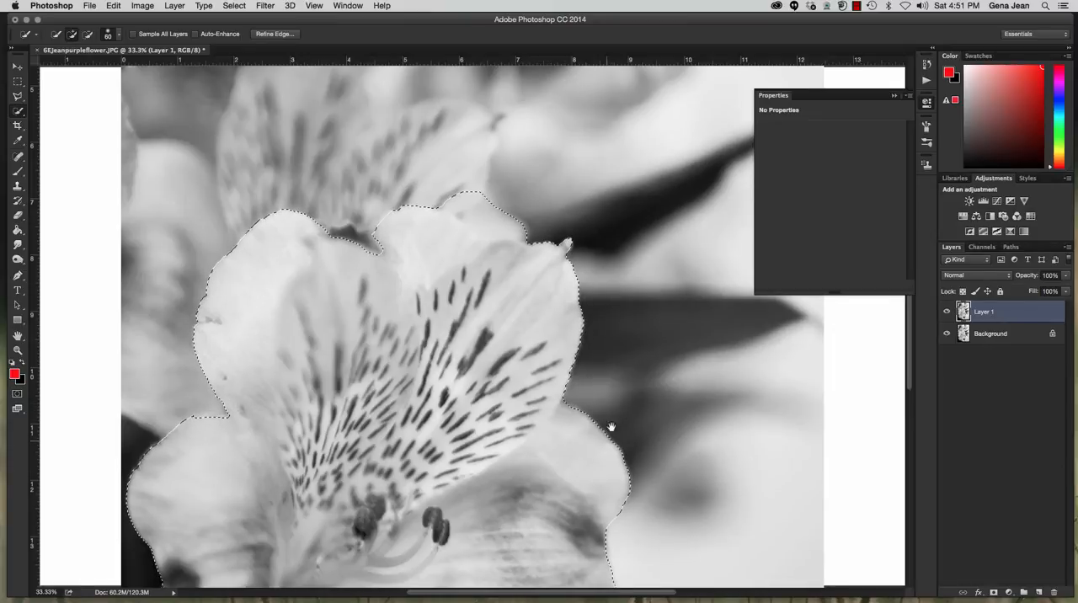
Save the flower selection as a new channel named "flower".
{"action": "left_click_drag", "start_coordinate": [609, 428], "coordinate": [671, 289]}
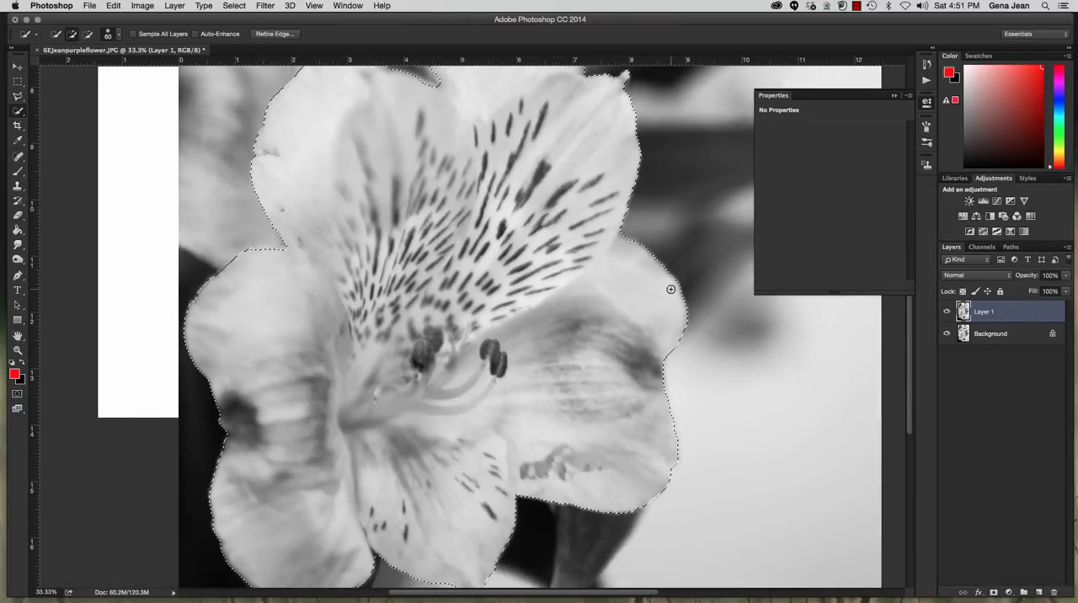
{"action": "left_click", "coordinate": [235, 7]}
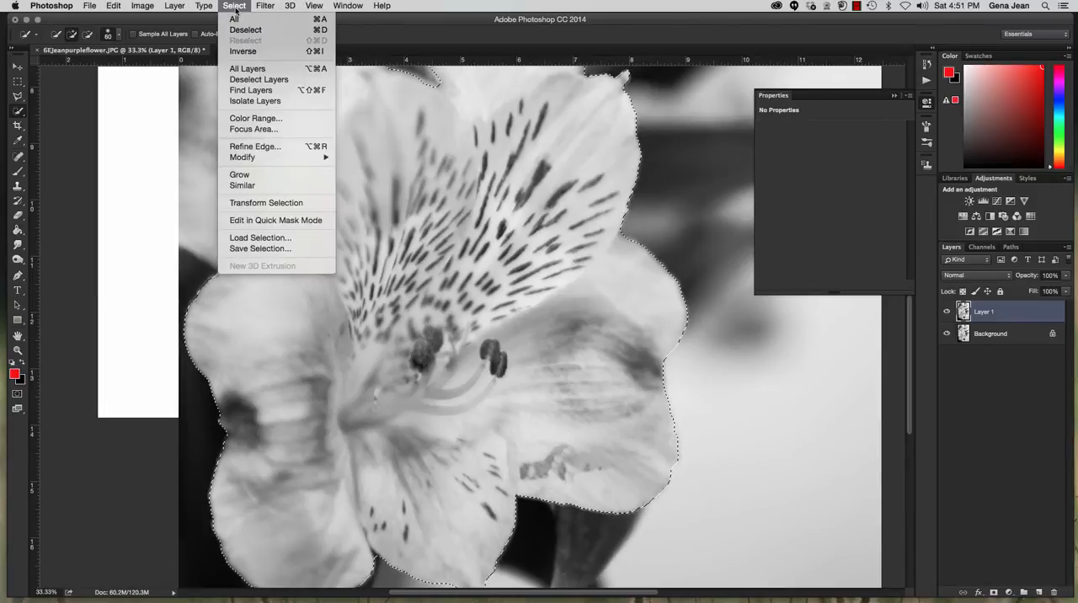
{"action": "left_click", "coordinate": [246, 249]}
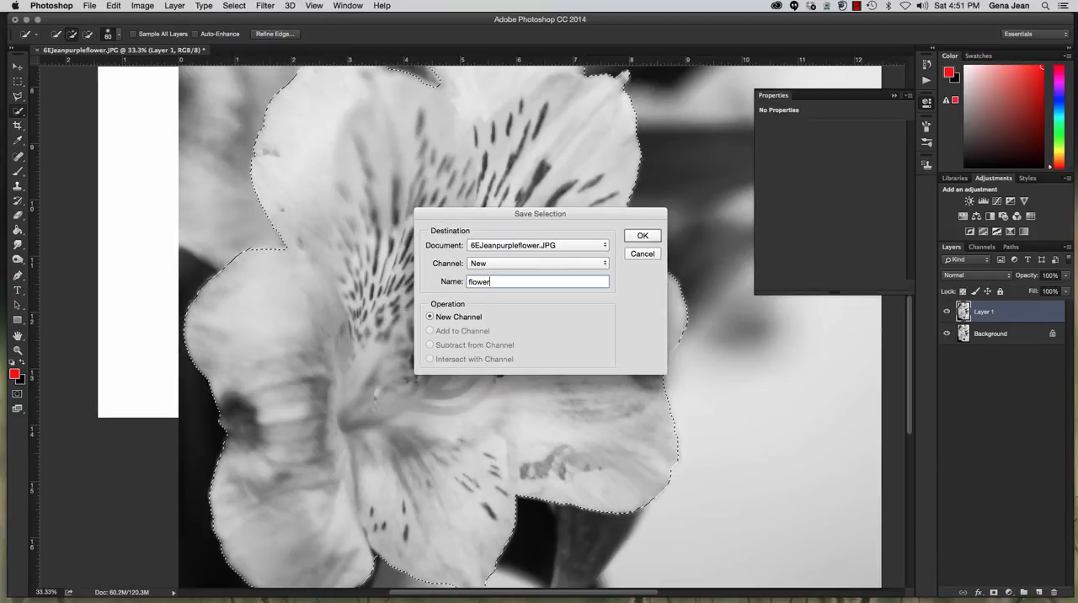
{"action": "left_click", "coordinate": [644, 237]}
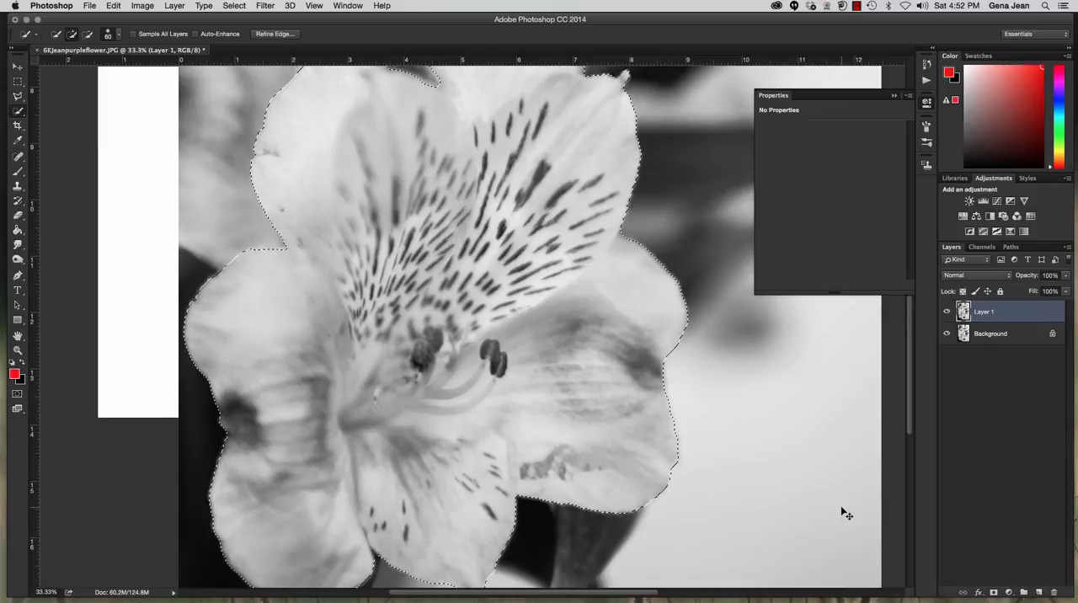
Add a new empty layer above the duplicated photo layer and deselect the flower.
{"action": "key", "text": "super+shift+n"}
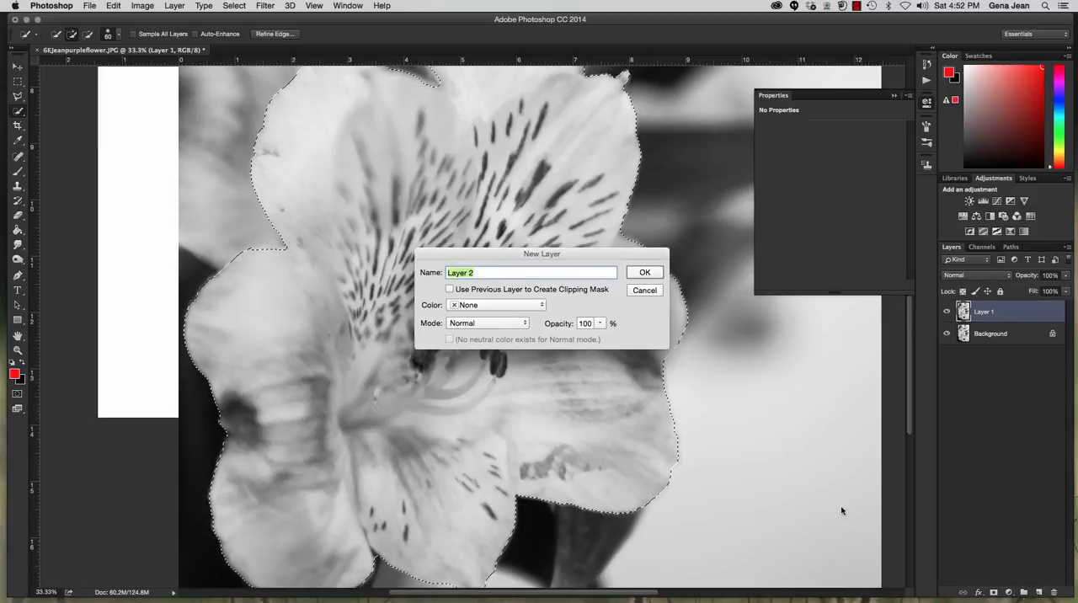
{"action": "key", "text": "Return"}
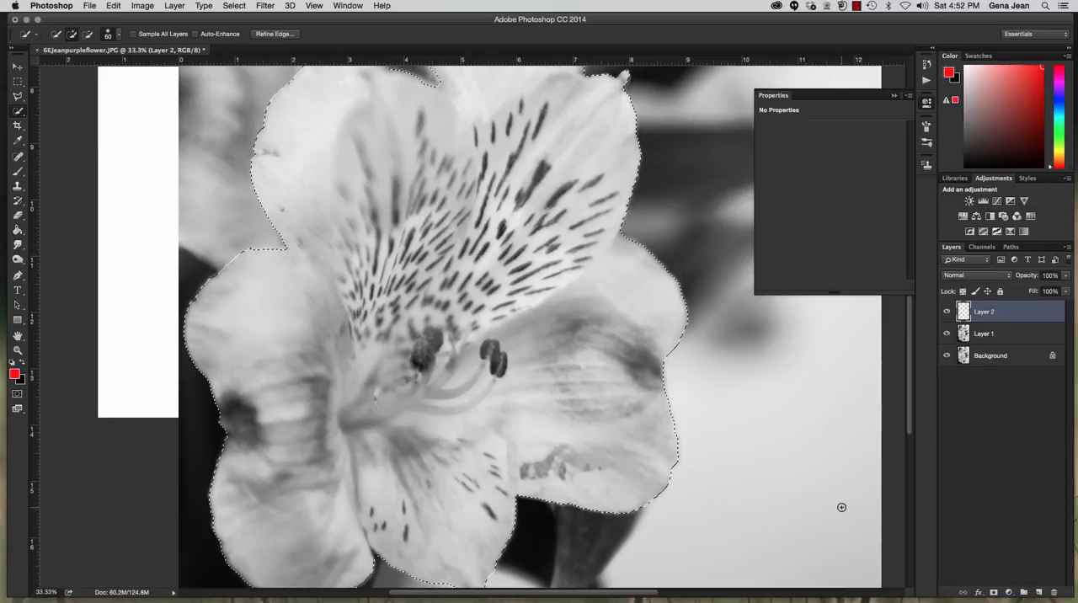
{"action": "key", "text": "super+d"}
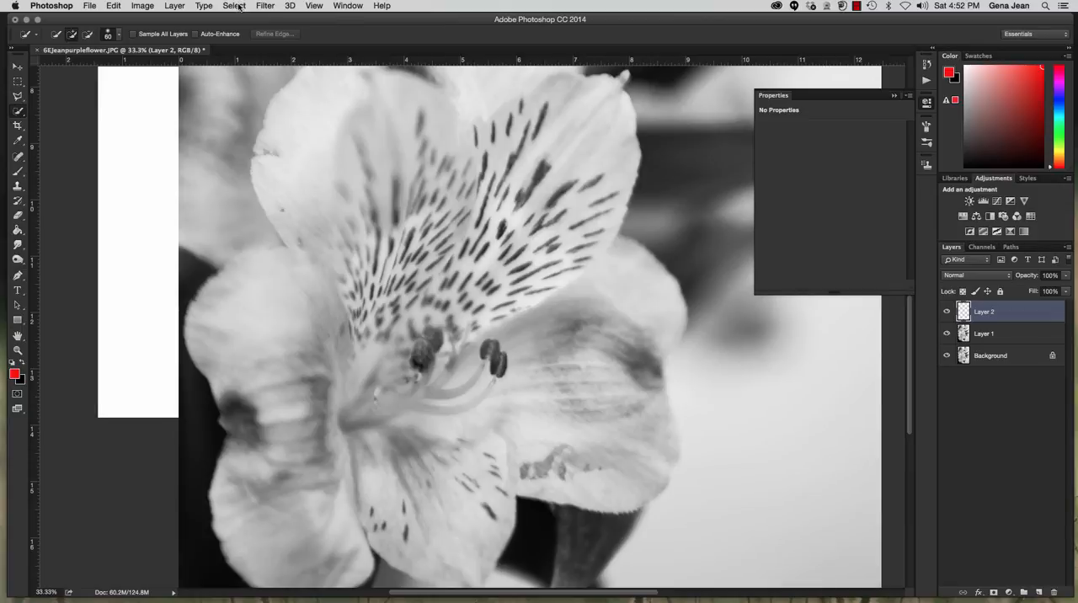
Load the saved "flower" channel as a new selection.
{"action": "left_click", "coordinate": [236, 6]}
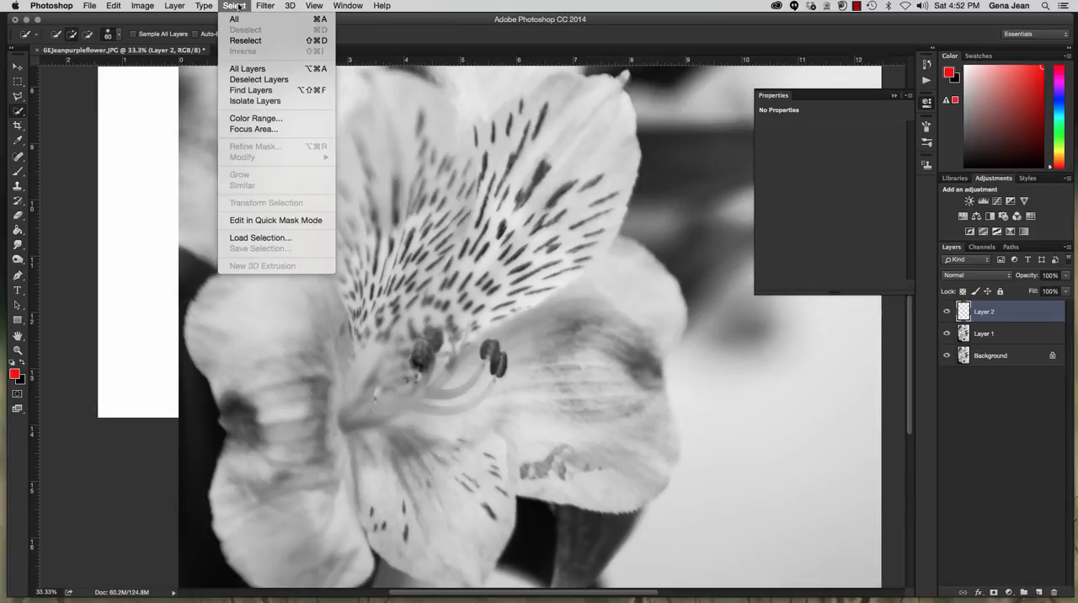
{"action": "left_click", "coordinate": [257, 239]}
{"action": "left_click", "coordinate": [497, 268]}
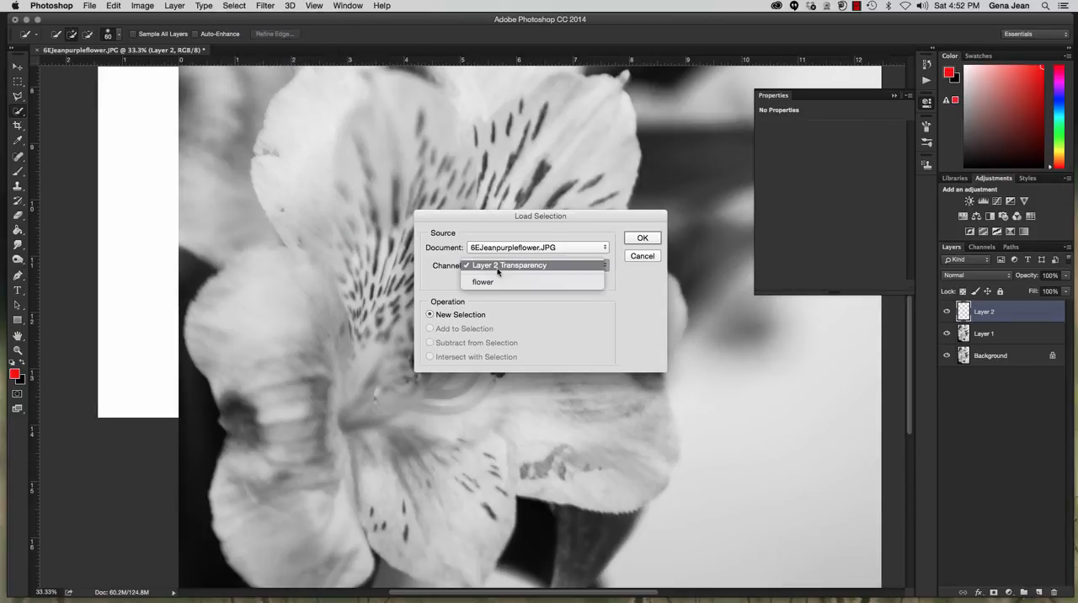
{"action": "left_click", "coordinate": [502, 283]}
{"action": "left_click", "coordinate": [658, 243]}
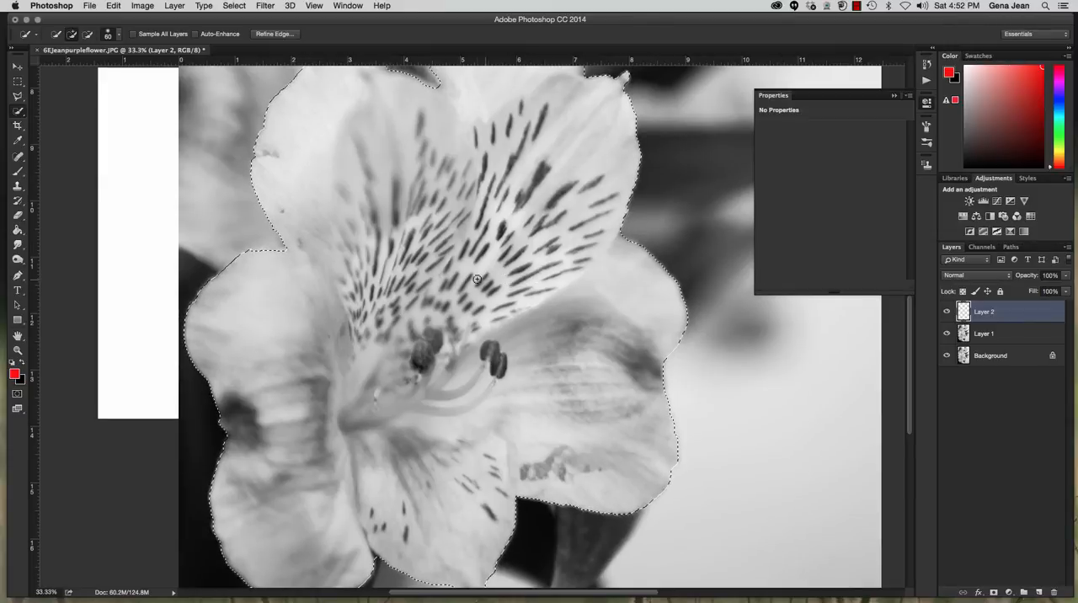
Set the foreground color to bright orange, fc5d05.
{"action": "left_click", "coordinate": [14, 374]}
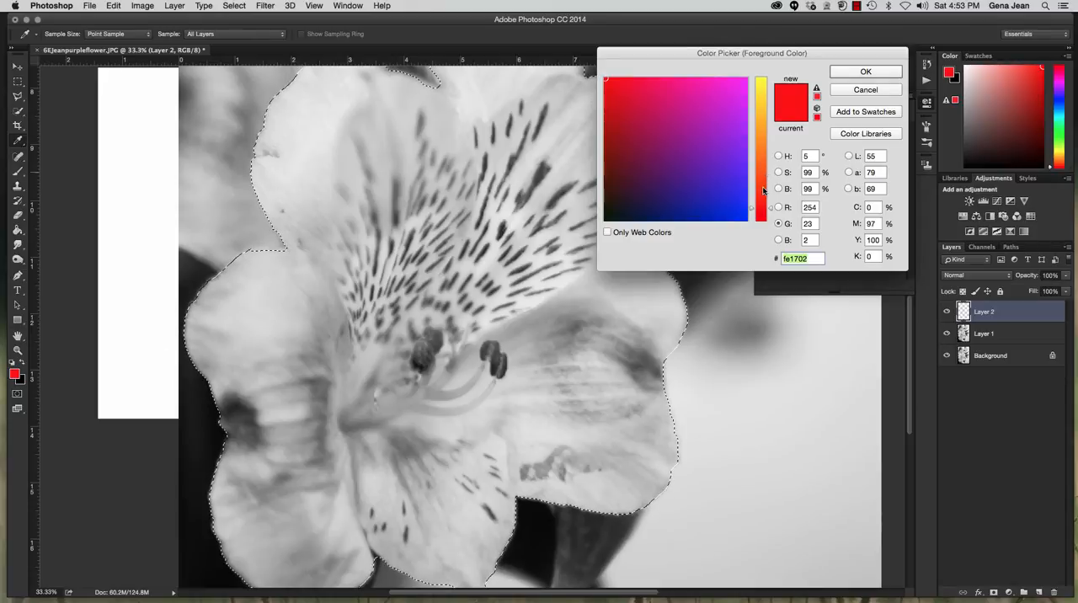
{"action": "left_click", "coordinate": [647, 92]}
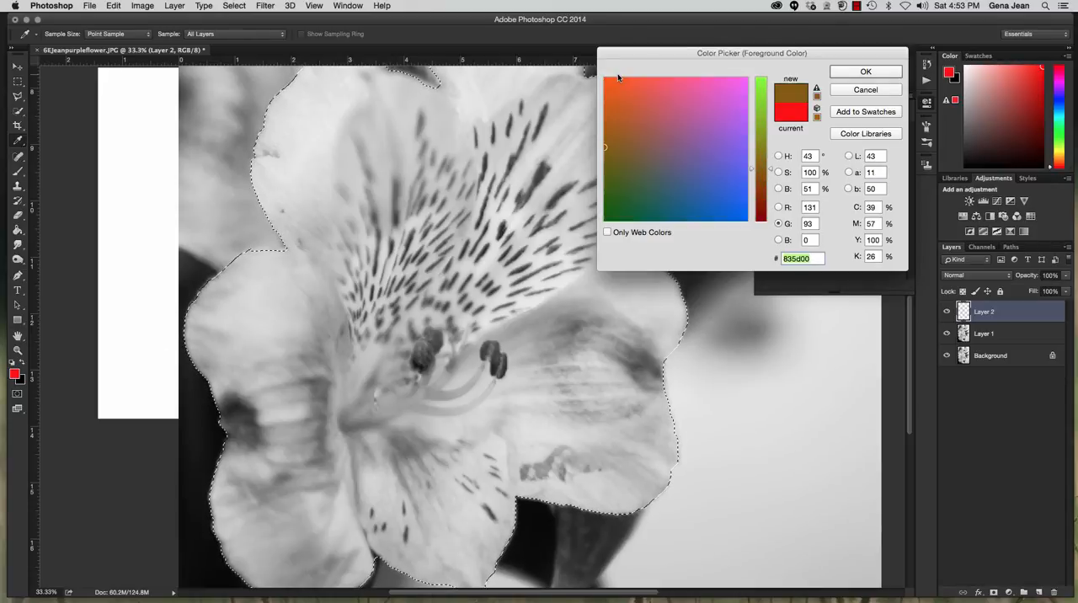
{"action": "left_click_drag", "start_coordinate": [617, 79], "coordinate": [606, 79]}
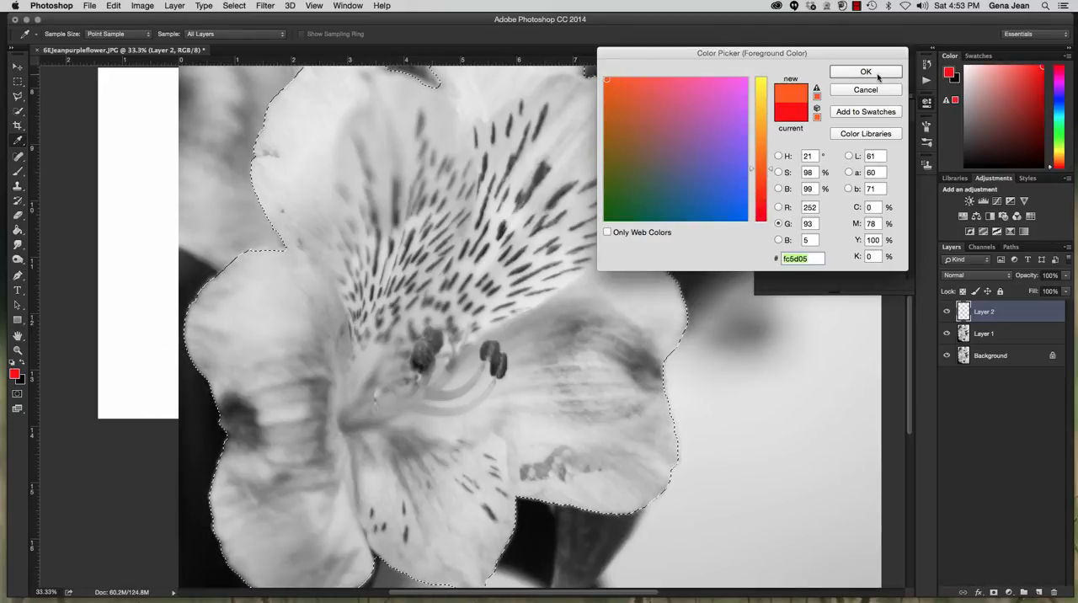
{"action": "left_click", "coordinate": [879, 77]}
Try filling the selected flower with the orange foreground color using the Paint Bucket tool.
{"action": "key", "text": "g"}
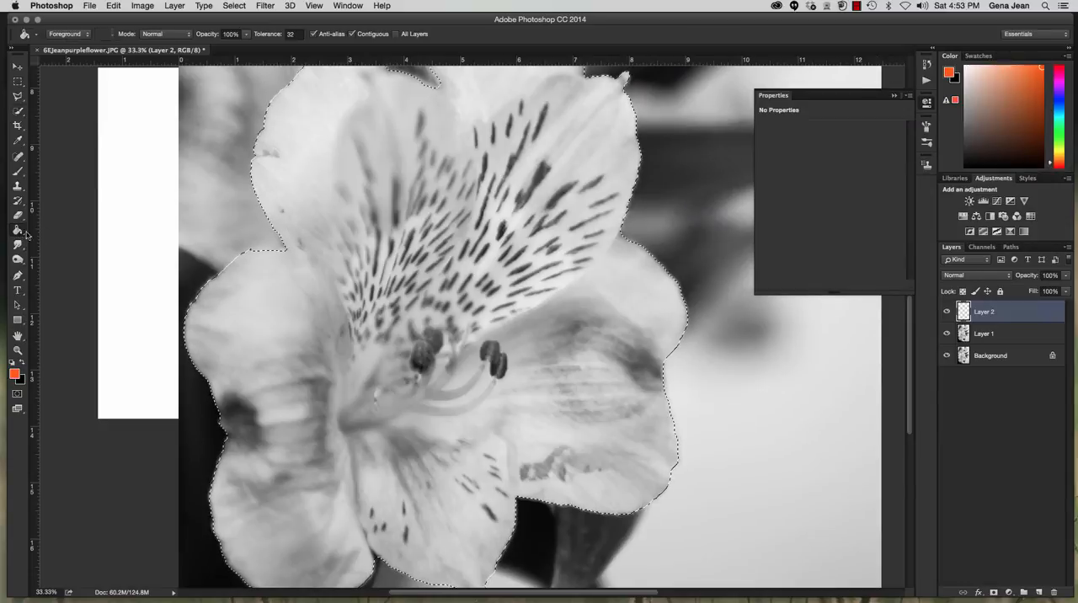
{"action": "left_click", "coordinate": [313, 107]}
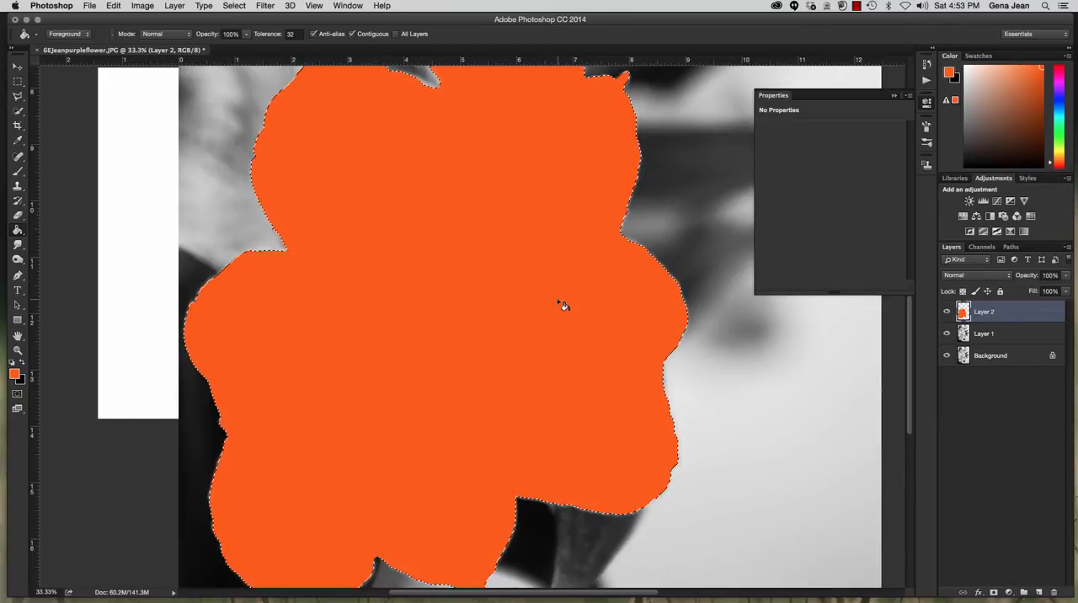
{"action": "key", "text": "super+z"}
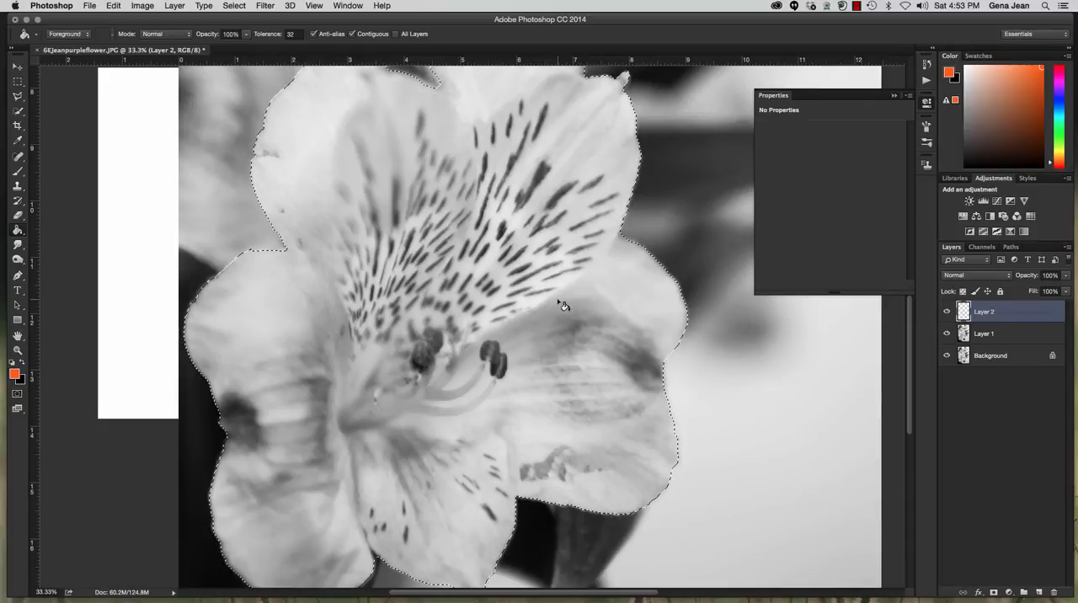
Paint the whole selected flower orange on the new layer with the Brush tool at size 600.
{"action": "key", "text": "b"}
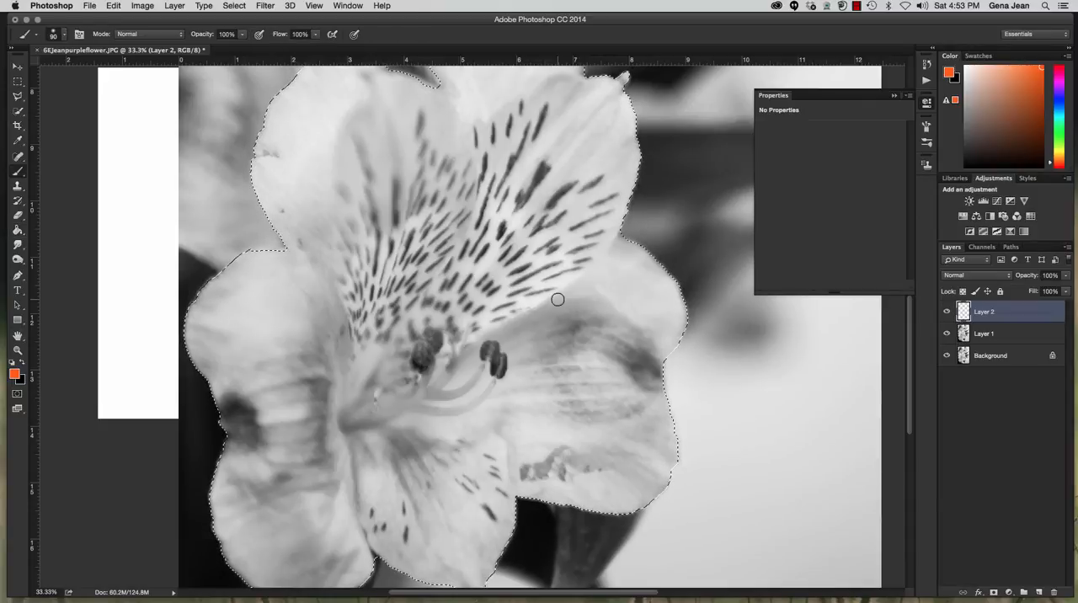
{"action": "key", "text": "bracketright"}
{"action": "key", "text": "bracketright"}
{"action": "key", "text": "bracketright"}
{"action": "key", "text": "bracketright"}
{"action": "key", "text": "bracketright"}
{"action": "key", "text": "bracketright"}
{"action": "key", "text": "bracketright"}
{"action": "key", "text": "bracketright"}
{"action": "key", "text": "bracketright"}
{"action": "mouse_move", "coordinate": [450, 204]}
{"action": "left_mouse_down"}
{"action": "mouse_move", "coordinate": [284, 297]}
{"action": "mouse_move", "coordinate": [325, 165]}
{"action": "mouse_move", "coordinate": [291, 219]}
{"action": "mouse_move", "coordinate": [278, 151]}
{"action": "mouse_move", "coordinate": [299, 91]}
{"action": "mouse_move", "coordinate": [355, 86]}
{"action": "mouse_move", "coordinate": [421, 123]}
{"action": "mouse_move", "coordinate": [455, 172]}
{"action": "mouse_move", "coordinate": [478, 80]}
{"action": "mouse_move", "coordinate": [612, 114]}
{"action": "mouse_move", "coordinate": [638, 97]}
{"action": "mouse_move", "coordinate": [537, 63]}
{"action": "mouse_move", "coordinate": [446, 54]}
{"action": "mouse_move", "coordinate": [705, 131]}
{"action": "mouse_move", "coordinate": [625, 282]}
{"action": "mouse_move", "coordinate": [623, 350]}
{"action": "mouse_move", "coordinate": [602, 155]}
{"action": "mouse_move", "coordinate": [564, 219]}
{"action": "mouse_move", "coordinate": [541, 198]}
{"action": "mouse_move", "coordinate": [511, 72]}
{"action": "mouse_move", "coordinate": [499, 278]}
{"action": "mouse_move", "coordinate": [473, 345]}
{"action": "mouse_move", "coordinate": [464, 235]}
{"action": "mouse_move", "coordinate": [372, 87]}
{"action": "mouse_move", "coordinate": [347, 184]}
{"action": "mouse_move", "coordinate": [362, 324]}
{"action": "mouse_move", "coordinate": [63, 418]}
{"action": "mouse_move", "coordinate": [248, 292]}
{"action": "mouse_move", "coordinate": [239, 312]}
{"action": "mouse_move", "coordinate": [213, 315]}
{"action": "mouse_move", "coordinate": [256, 452]}
{"action": "mouse_move", "coordinate": [257, 560]}
{"action": "mouse_move", "coordinate": [232, 522]}
{"action": "mouse_move", "coordinate": [313, 599]}
{"action": "mouse_move", "coordinate": [329, 580]}
{"action": "mouse_move", "coordinate": [327, 457]}
{"action": "mouse_move", "coordinate": [445, 593]}
{"action": "mouse_move", "coordinate": [464, 537]}
{"action": "mouse_move", "coordinate": [521, 543]}
{"action": "mouse_move", "coordinate": [555, 418]}
{"action": "mouse_move", "coordinate": [667, 514]}
{"action": "mouse_move", "coordinate": [577, 508]}
{"action": "mouse_move", "coordinate": [627, 535]}
{"action": "mouse_move", "coordinate": [672, 359]}
{"action": "mouse_move", "coordinate": [666, 422]}
{"action": "mouse_move", "coordinate": [655, 261]}
{"action": "mouse_move", "coordinate": [453, 157]}
{"action": "mouse_move", "coordinate": [428, 190]}
{"action": "mouse_move", "coordinate": [447, 429]}
{"action": "mouse_move", "coordinate": [406, 504]}
{"action": "mouse_move", "coordinate": [387, 373]}
{"action": "mouse_move", "coordinate": [301, 360]}
{"action": "mouse_move", "coordinate": [299, 336]}
{"action": "mouse_move", "coordinate": [326, 586]}
{"action": "mouse_move", "coordinate": [551, 364]}
{"action": "mouse_move", "coordinate": [614, 472]}
{"action": "mouse_move", "coordinate": [553, 478]}
{"action": "mouse_move", "coordinate": [649, 402]}
{"action": "mouse_move", "coordinate": [547, 89]}
{"action": "left_mouse_up"}
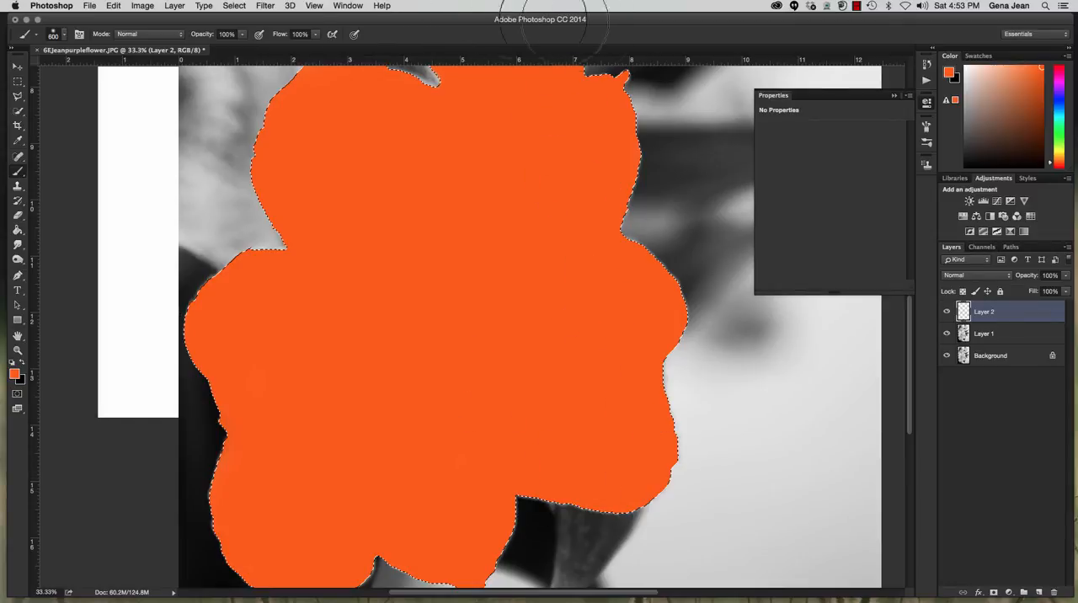
{"action": "mouse_move", "coordinate": [612, 272]}
{"action": "left_mouse_down"}
{"action": "mouse_move", "coordinate": [619, 321]}
{"action": "mouse_move", "coordinate": [587, 330]}
{"action": "left_mouse_up"}
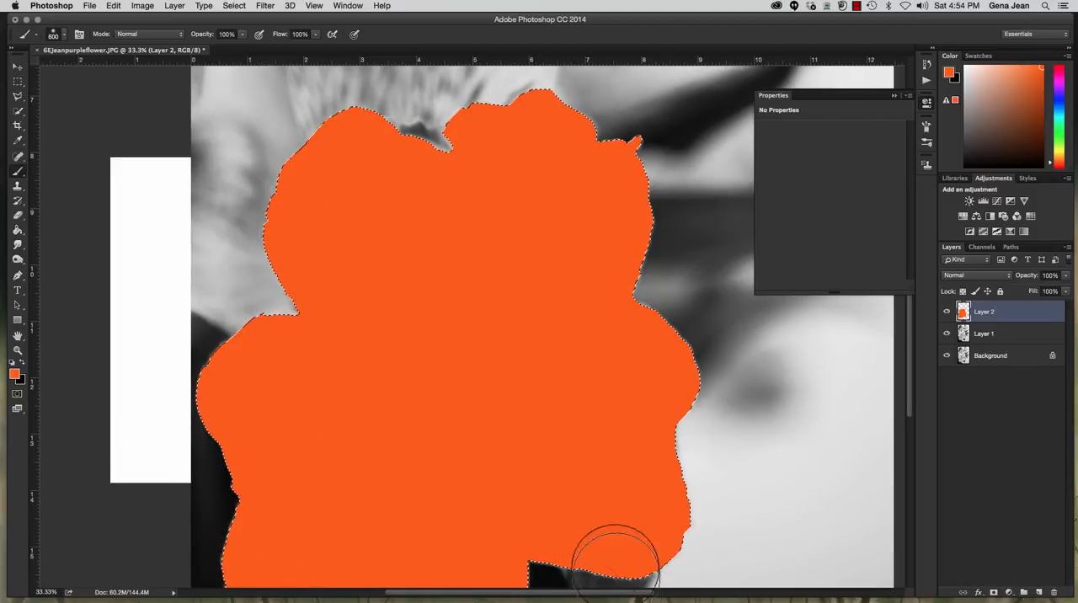
{"action": "scroll", "coordinate": [773, 470], "scroll_direction": "up", "scroll_amount": 1}
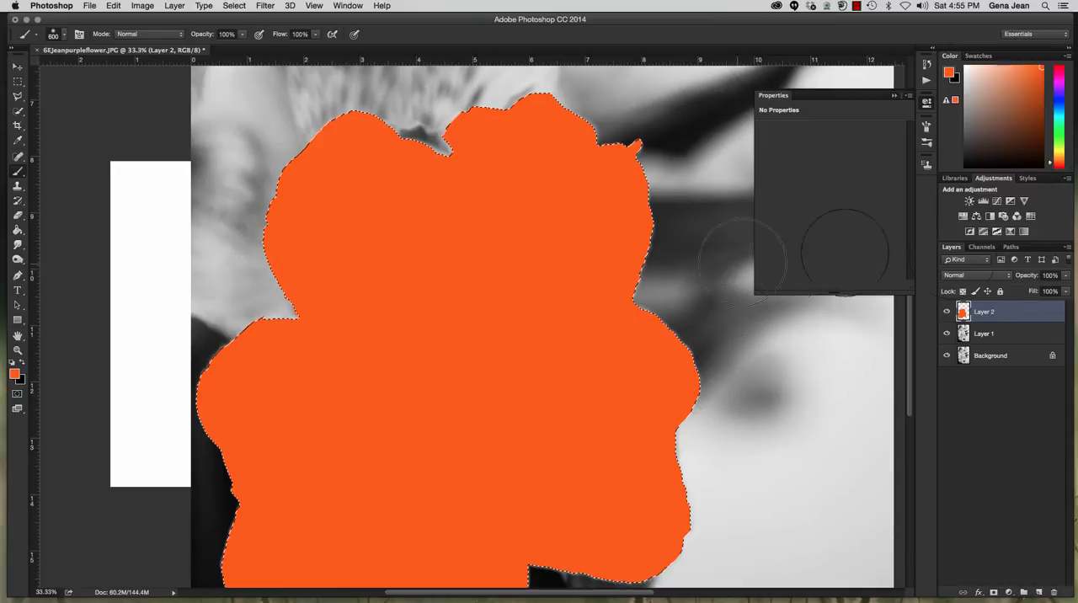
Set the painted orange layer's blend mode to Color and deselect the flower.
{"action": "left_click", "coordinate": [977, 276]}
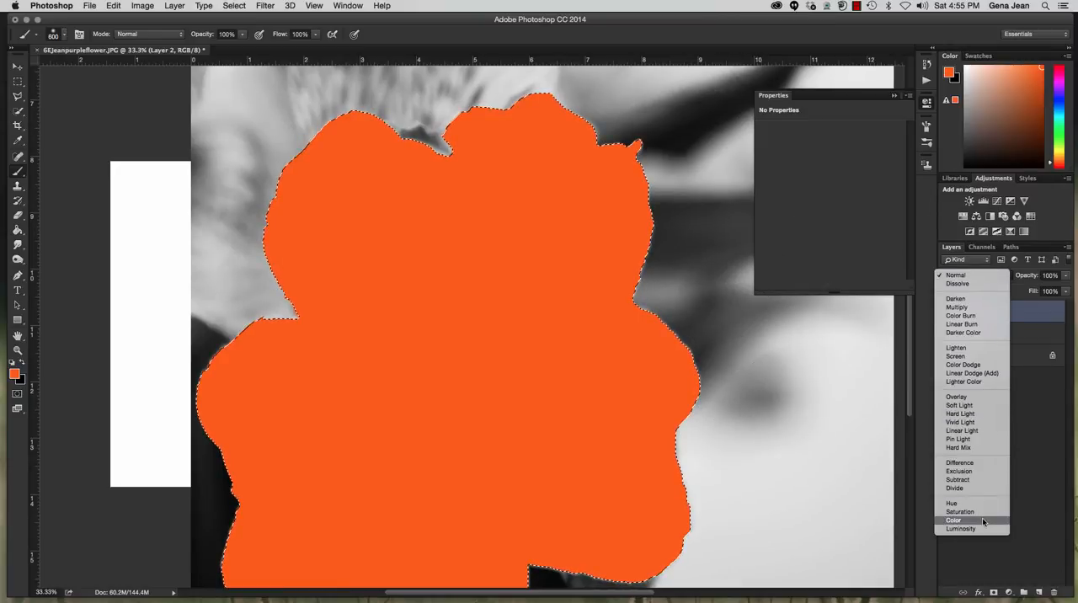
{"action": "left_click", "coordinate": [955, 520]}
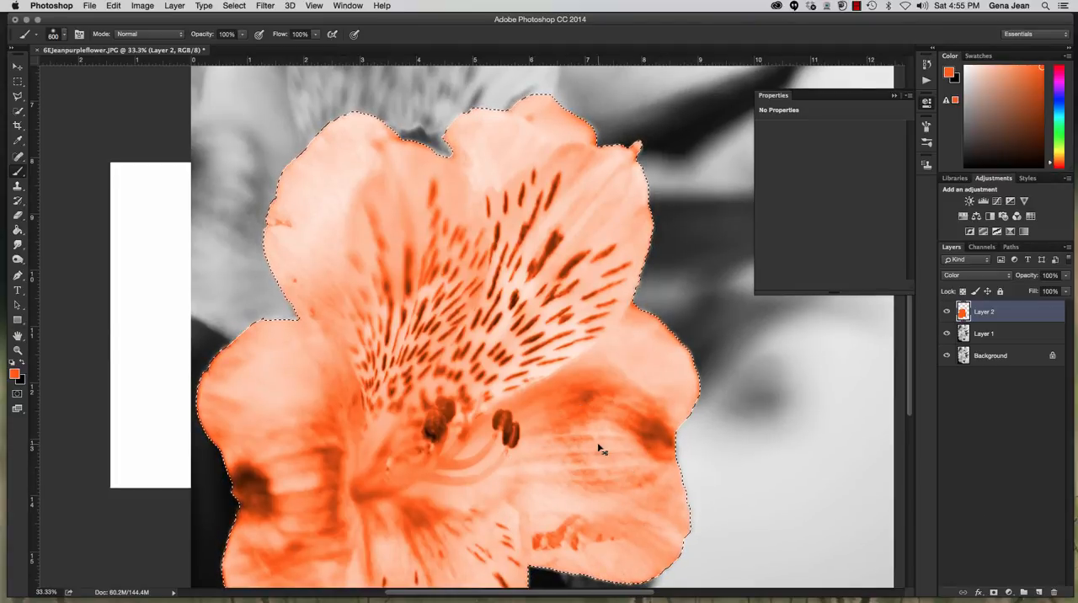
{"action": "key", "text": "super+minus"}
{"action": "key", "text": "super+minus"}
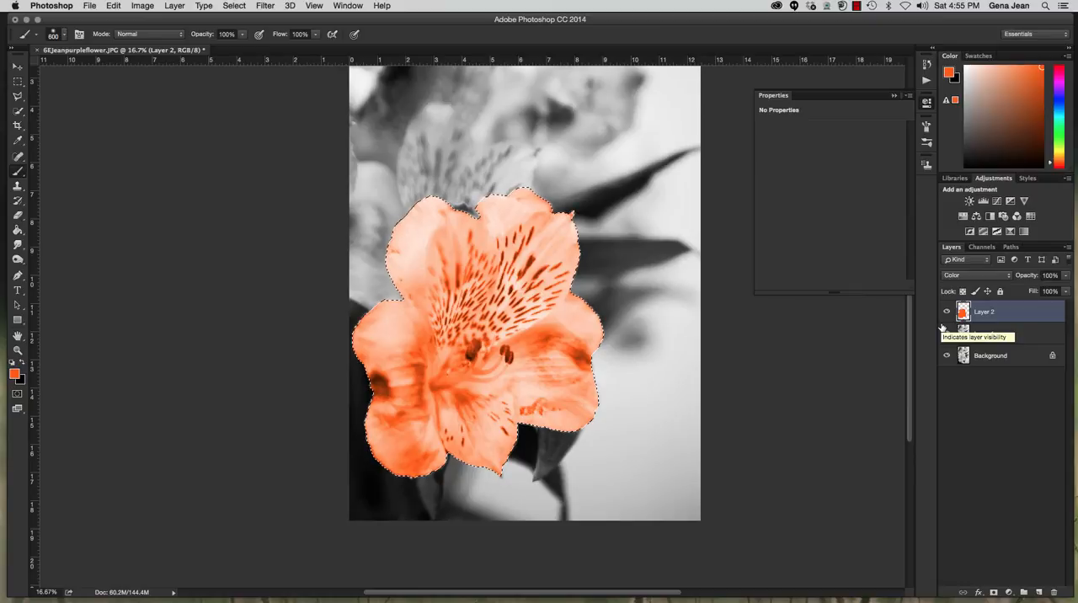
{"action": "key", "text": "super+d"}
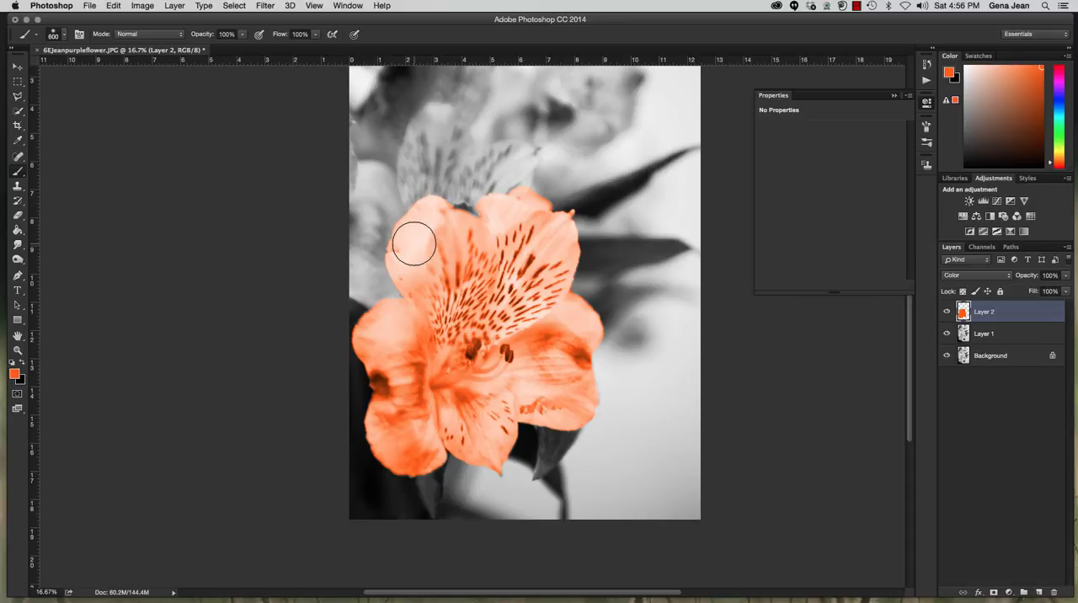
Crop the image to a square 4 : 4 ratio, positioning the photo so the whole orange flower fits inside the crop frame.
{"action": "key", "text": "c"}
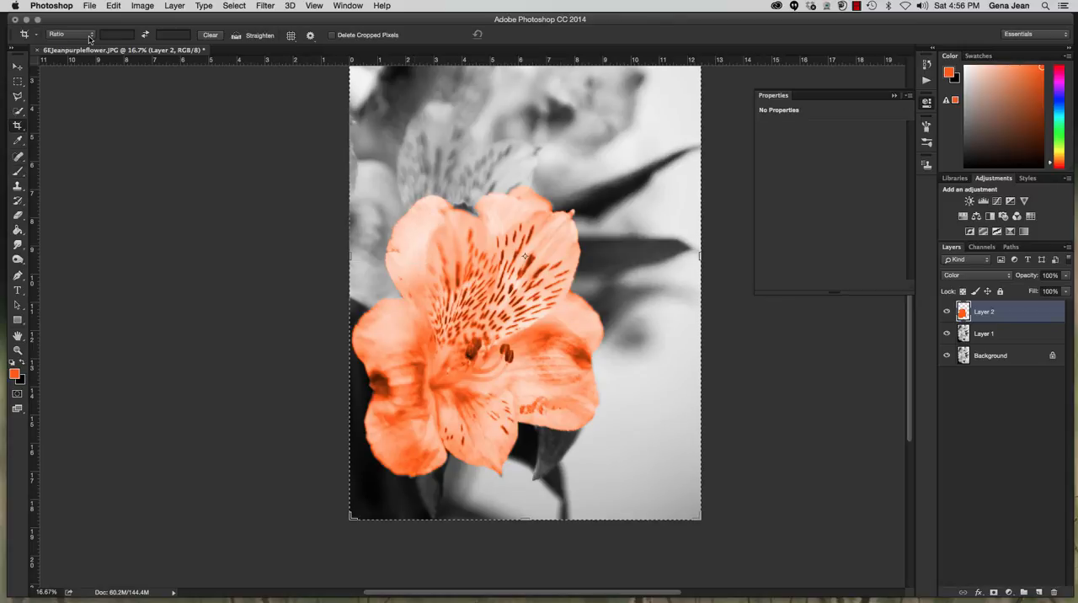
{"action": "left_click", "coordinate": [87, 37]}
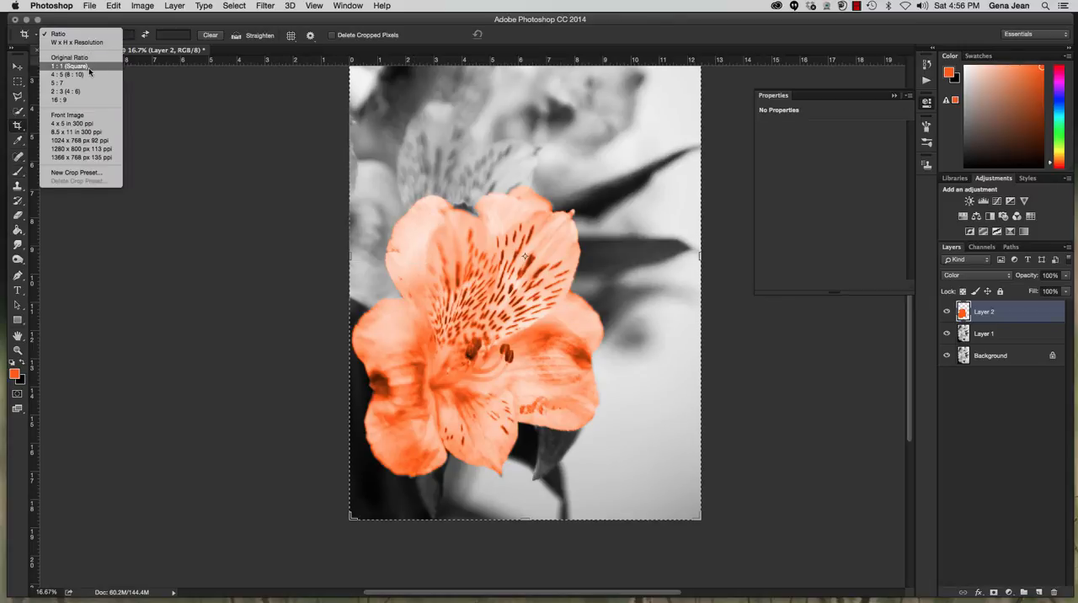
{"action": "left_click", "coordinate": [89, 67]}
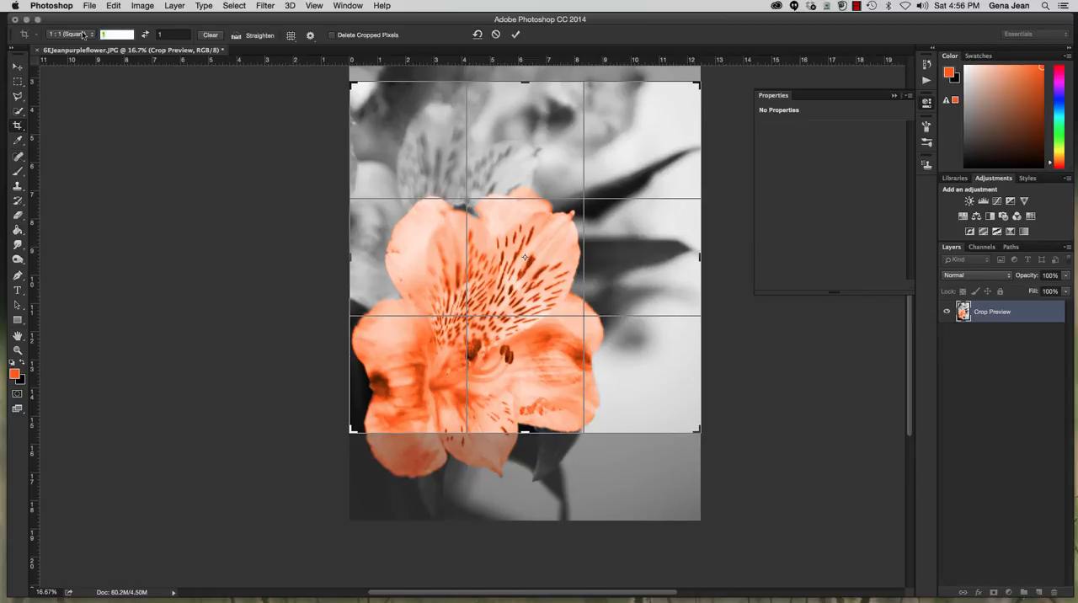
{"action": "type", "text": "4"}
{"action": "key", "text": "Tab"}
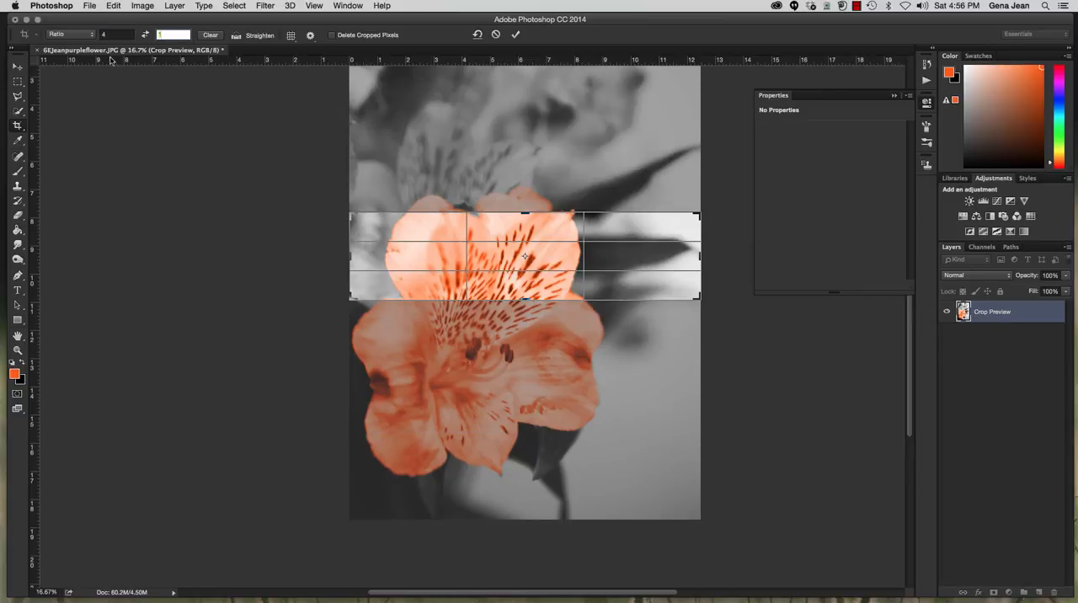
{"action": "type", "text": "4"}
{"action": "left_click_drag", "start_coordinate": [614, 223], "coordinate": [615, 167]}
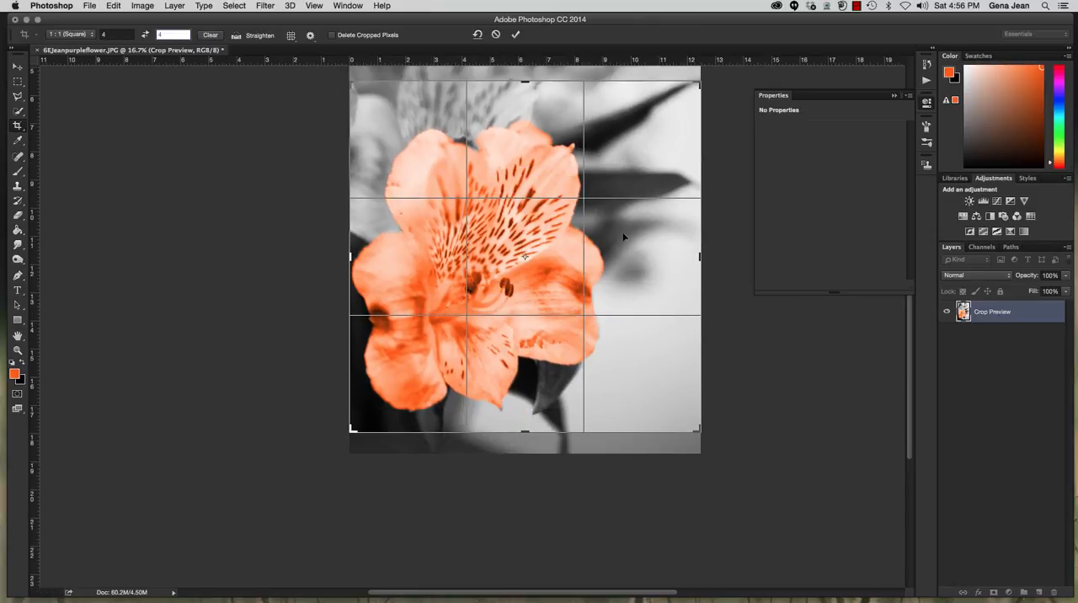
{"action": "key", "text": "Return"}
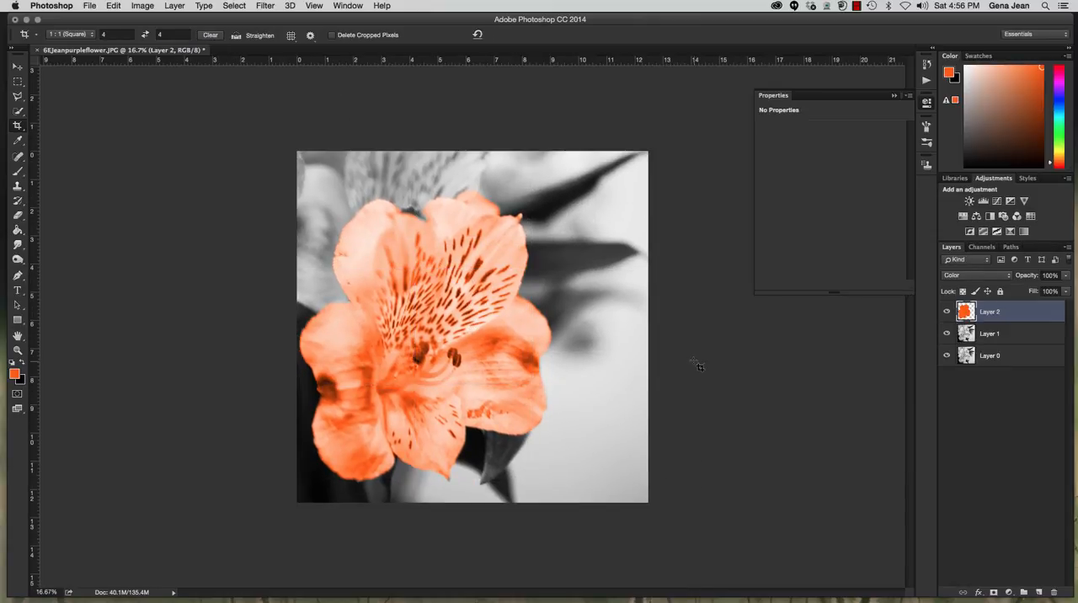
Save the image in Photoshop format in the Chapter8 folder, naming it 8H plus the author's surname followed by _recolor.
{"action": "key", "text": "super+s"}
{"action": "type", "text": "8H"}
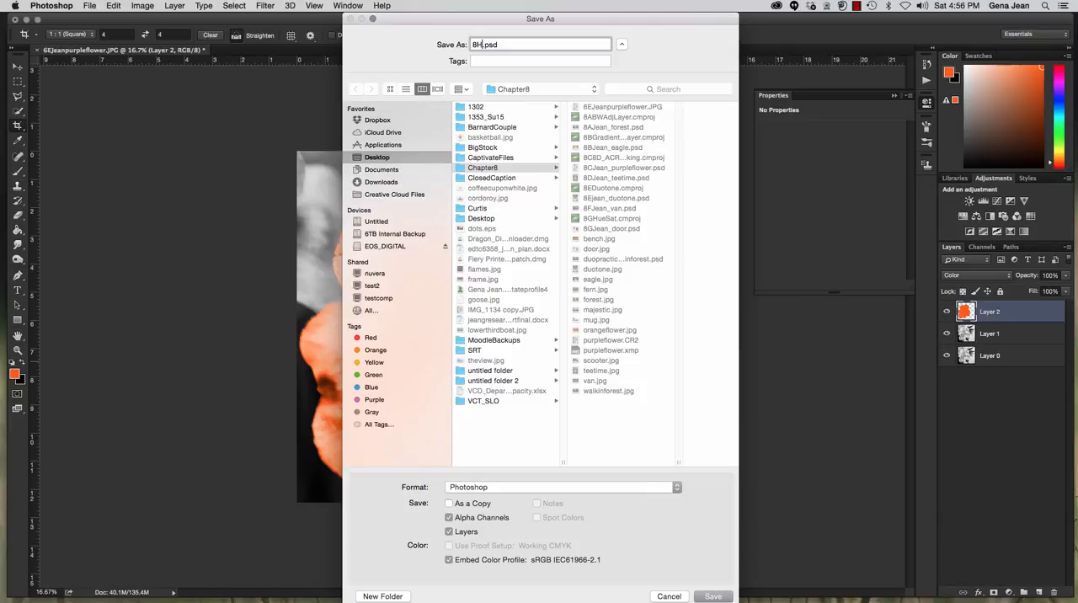
{"action": "type", "text": "Jean_recolor"}
{"action": "left_click", "coordinate": [510, 169]}
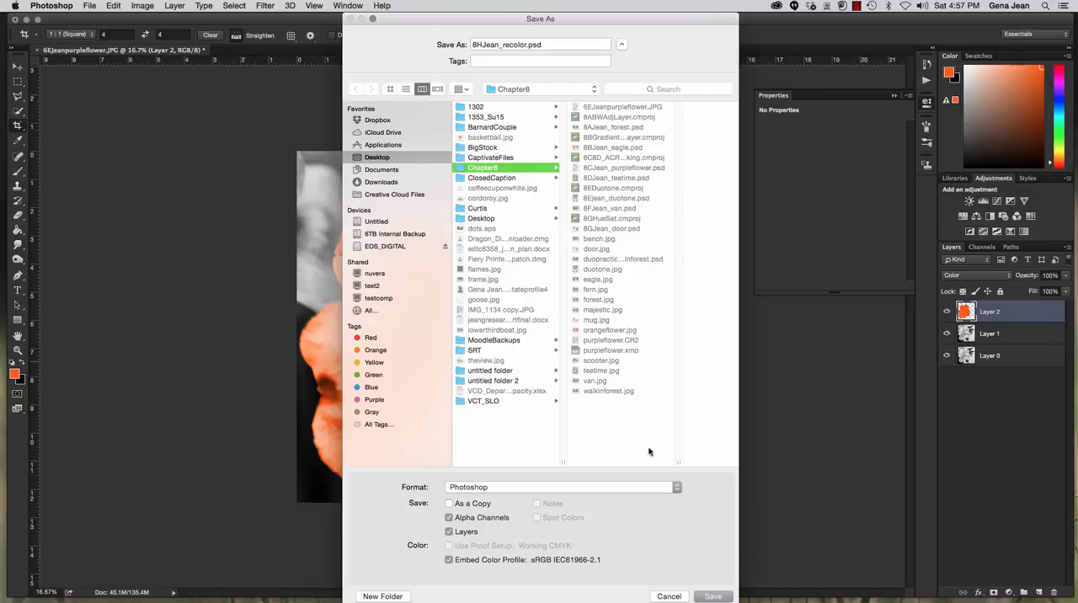
{"action": "left_click", "coordinate": [713, 596]}
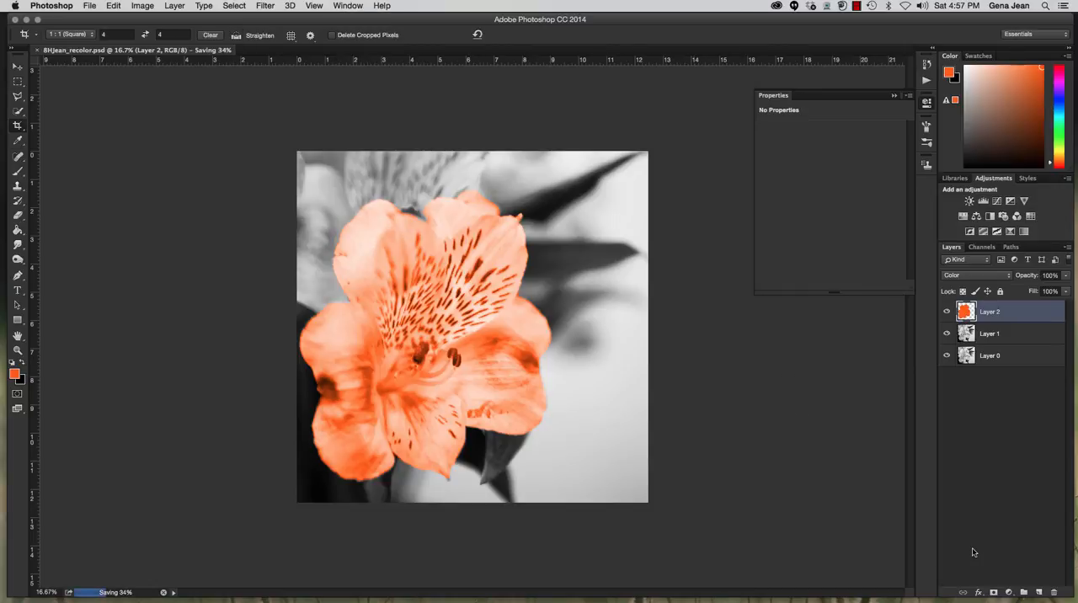